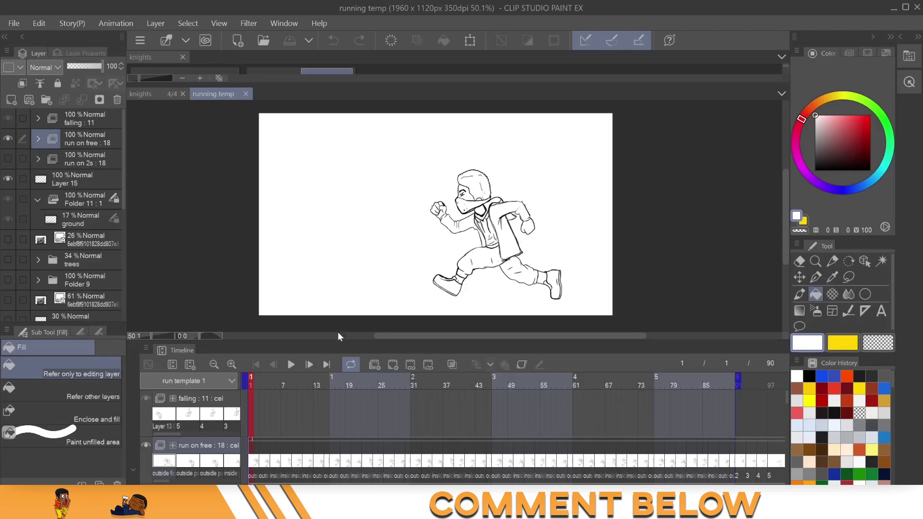
# - Enlarge the Timeline panel and zoom it in until single frames are labelled
pyautogui.moveTo(341, 343); pyautogui.dragTo(346, 251)
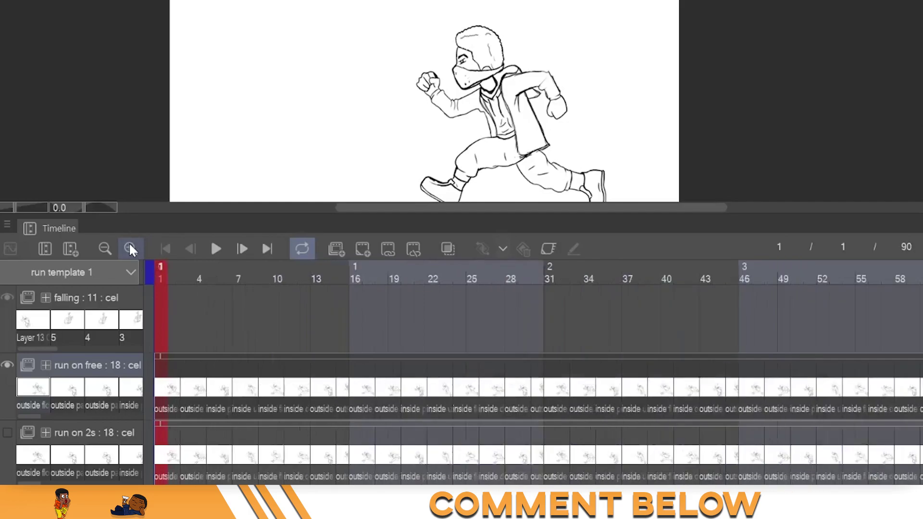
pyautogui.click(231, 274)
pyautogui.click(276, 330)
# - Step through frames 1 to 5 to check each pose, then shrink the timeline again
pyautogui.moveTo(195, 331); pyautogui.dragTo(233, 325)
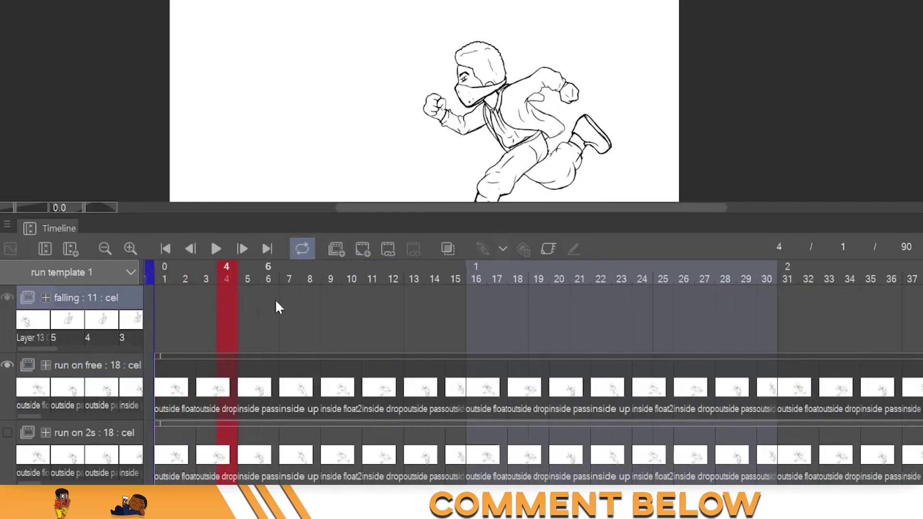
pyautogui.click(247, 319)
pyautogui.click(169, 327)
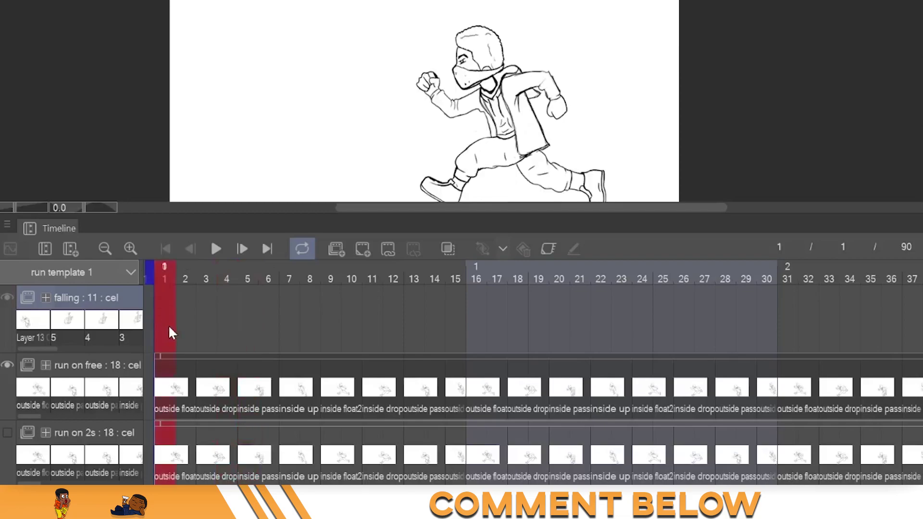
pyautogui.click(192, 317)
pyautogui.click(206, 309)
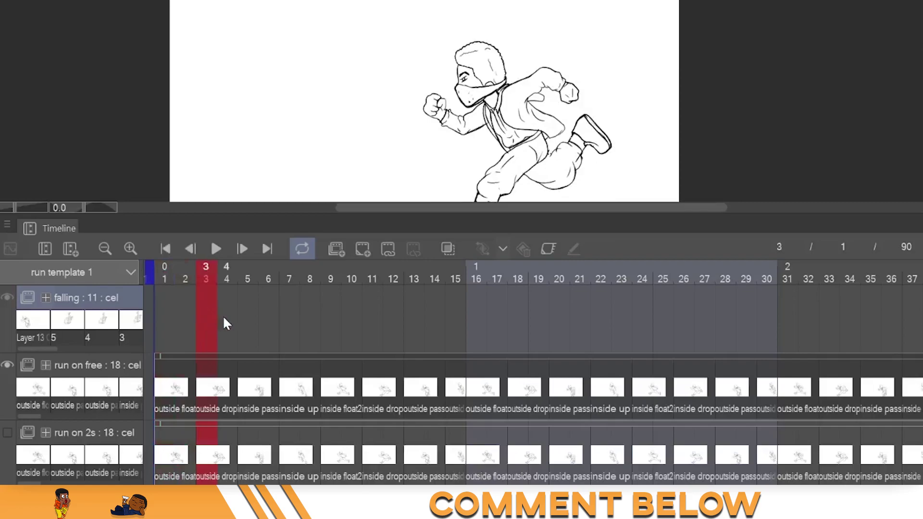
pyautogui.click(185, 315)
pyautogui.click(171, 312)
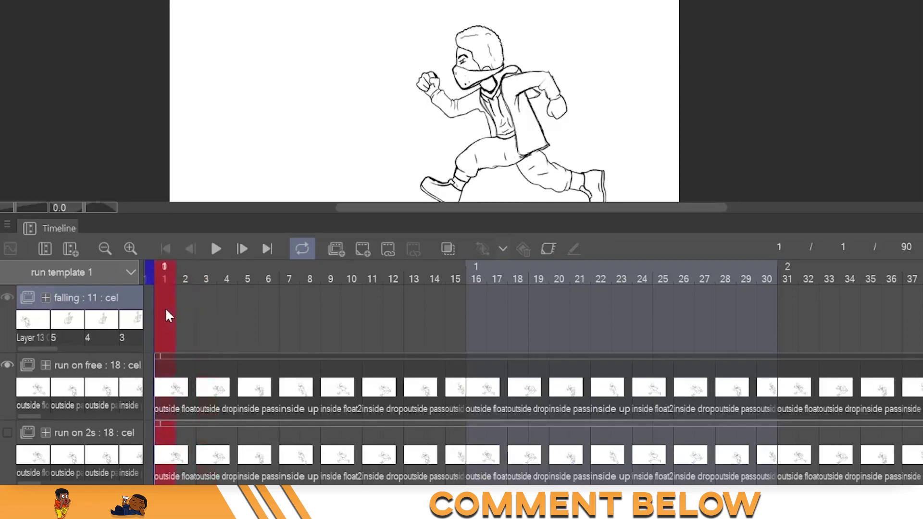
pyautogui.click(185, 313)
pyautogui.click(207, 308)
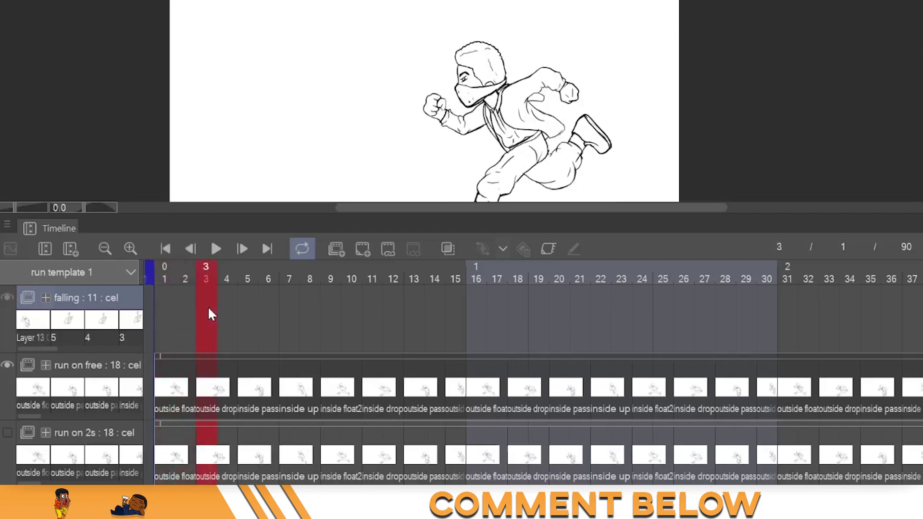
pyautogui.click(228, 308)
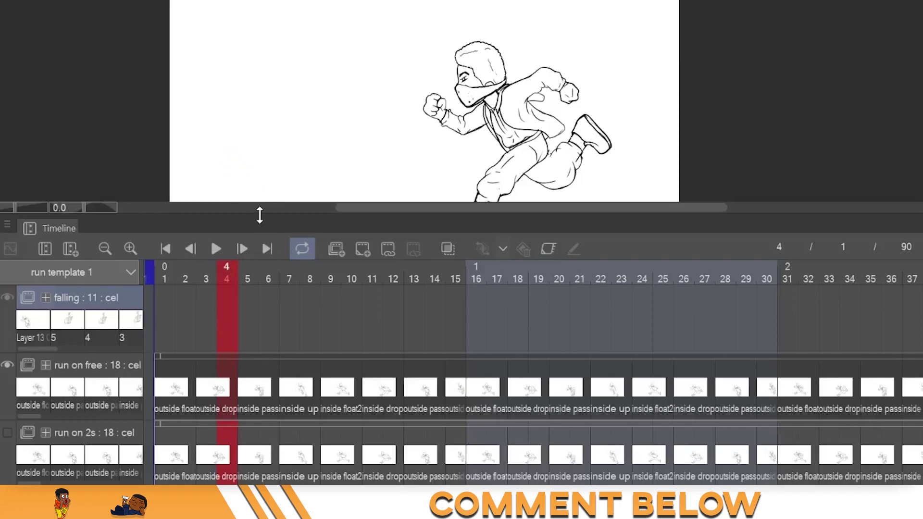
pyautogui.moveTo(260, 215); pyautogui.dragTo(257, 323)
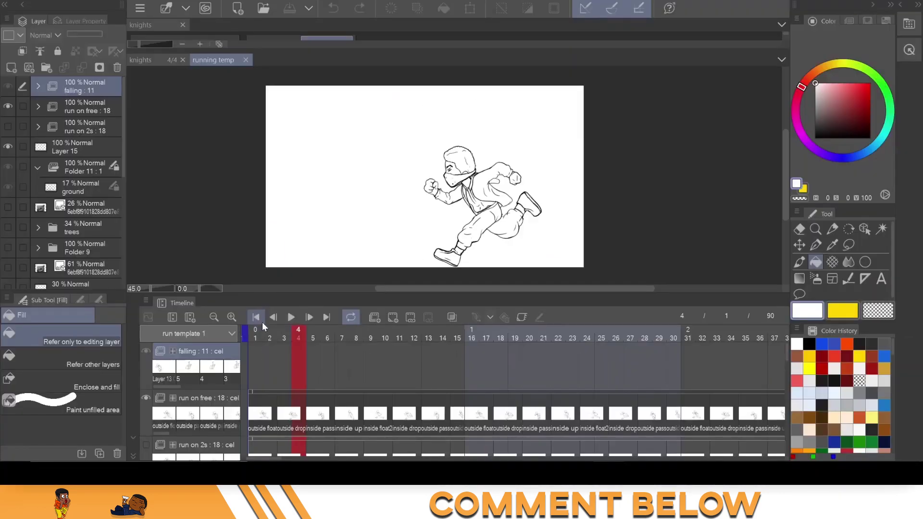
# - Preview the running animation, then switch to the knights 4/4 document
pyautogui.click(292, 316)
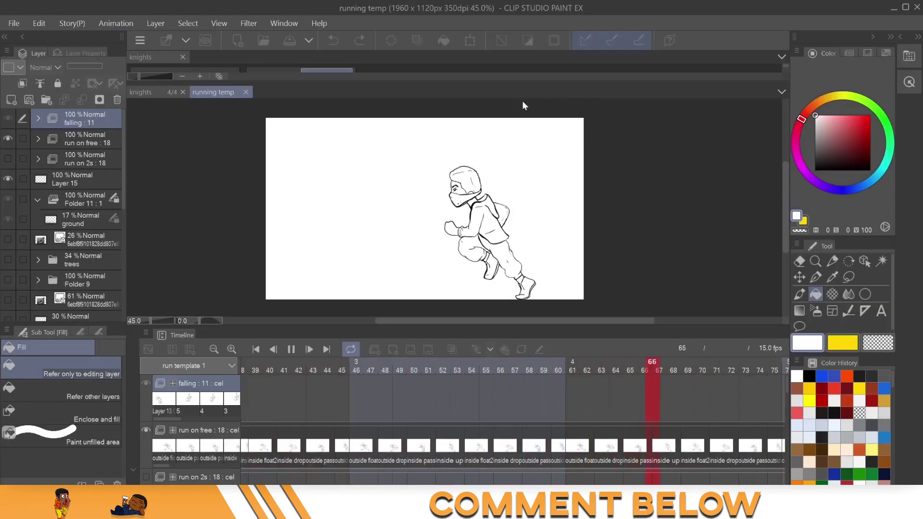
pyautogui.click(291, 349)
pyautogui.click(159, 94)
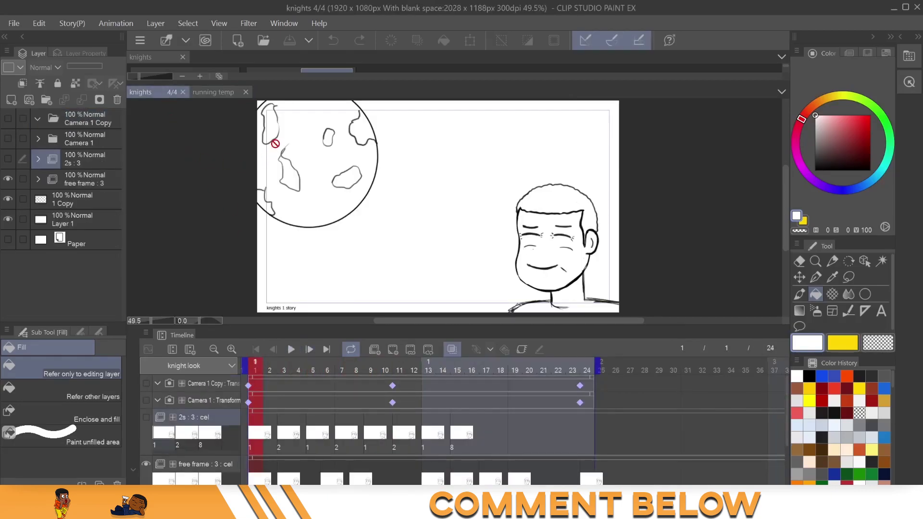
# - Show the 2s : 3 layer and play the knight face animation
pyautogui.click(8, 159)
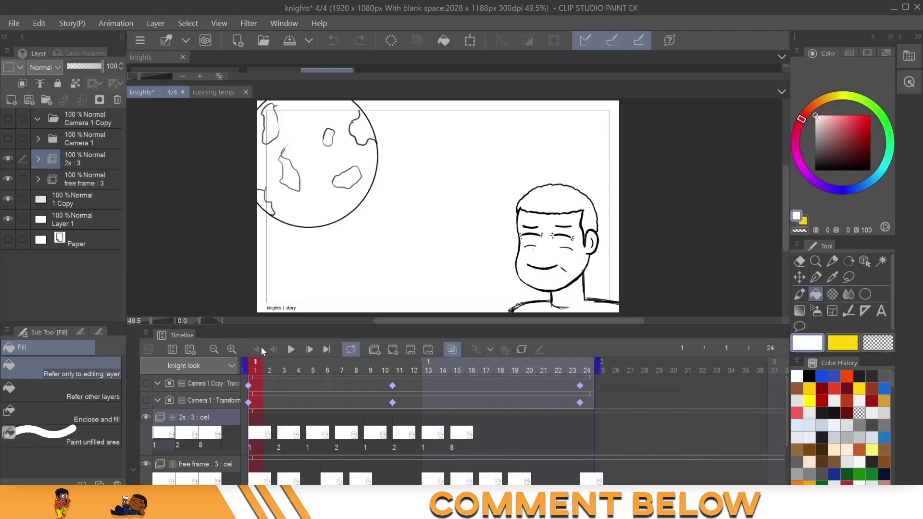
pyautogui.click(291, 350)
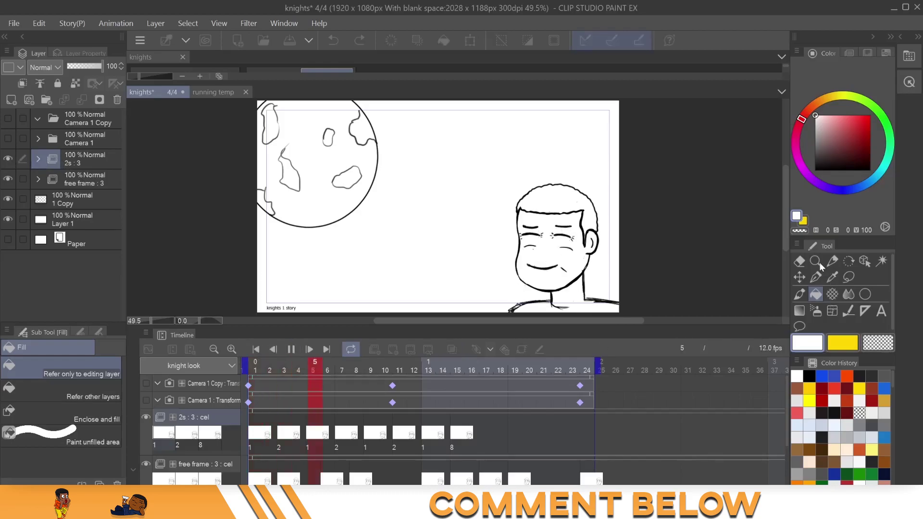
pyautogui.click(255, 350)
# - Hide free frame : 3, turn off onion skin, and replay the blink
pyautogui.click(8, 179)
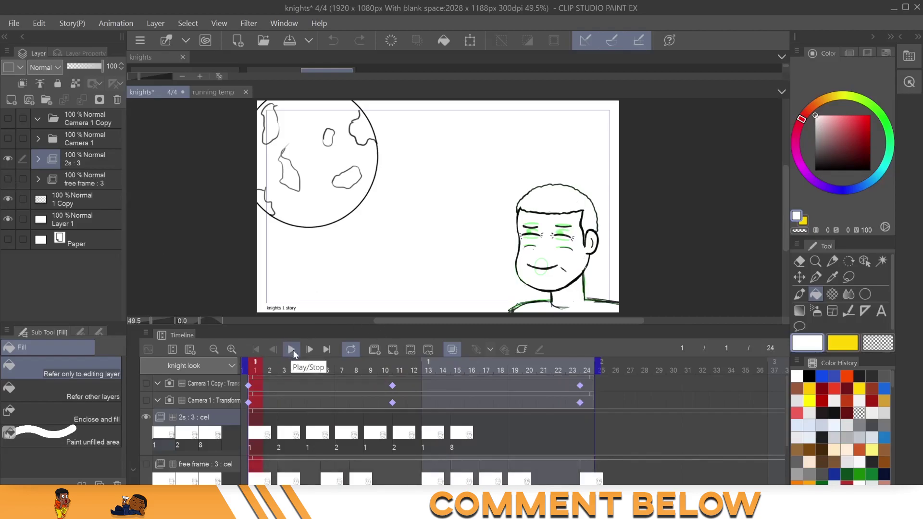
pyautogui.click(453, 349)
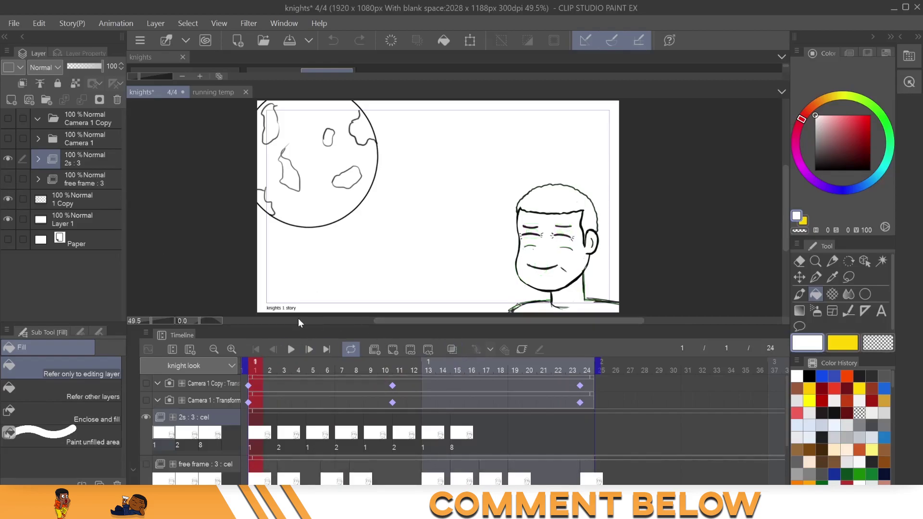
pyautogui.click(291, 348)
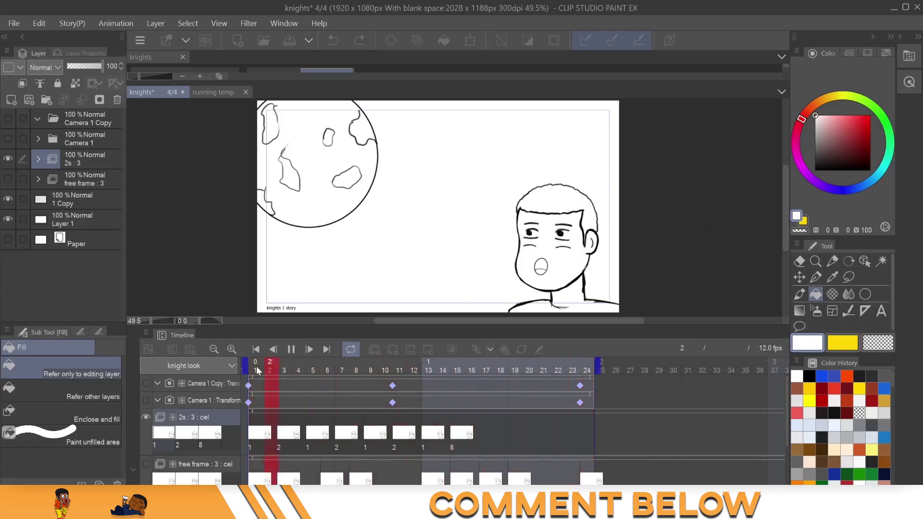
pyautogui.click(290, 349)
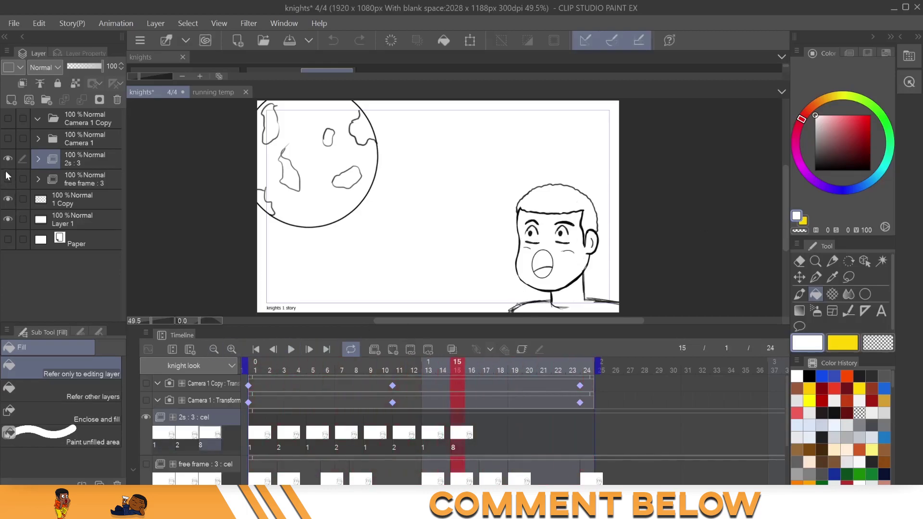
# - Swap 2s : 3 for the free frame : 3 layer and play the blink from frame 1
pyautogui.click(8, 159)
pyautogui.click(9, 179)
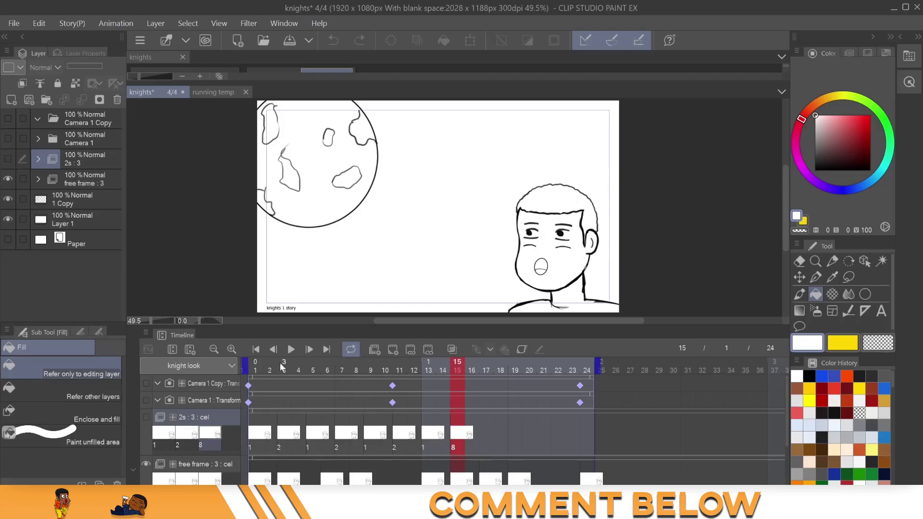
pyautogui.click(256, 349)
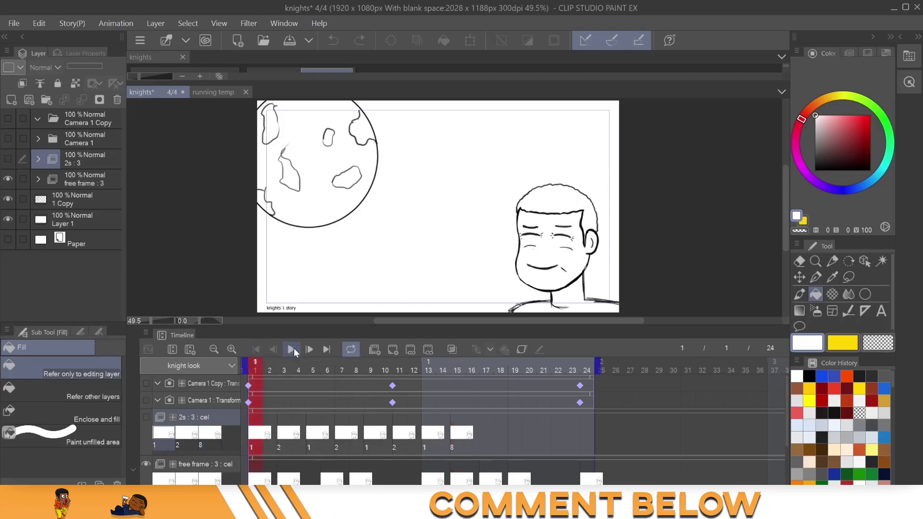
pyautogui.click(291, 349)
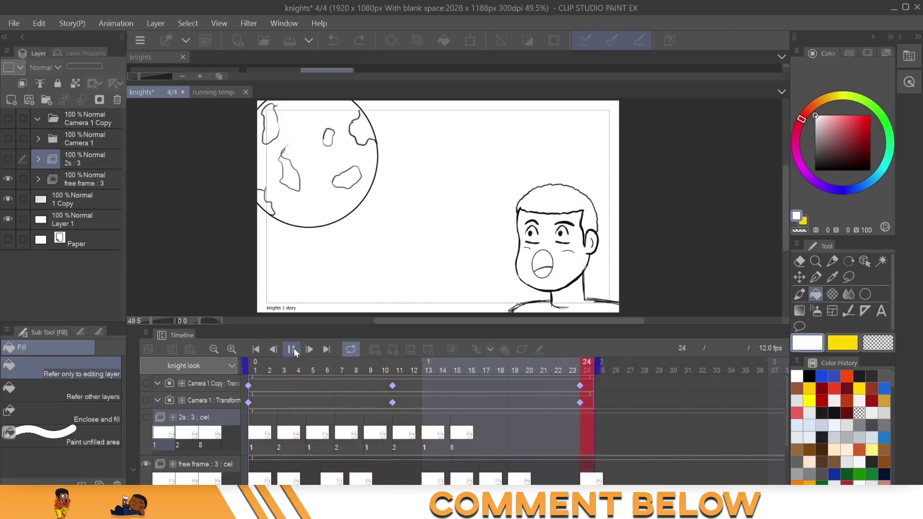
pyautogui.click(292, 349)
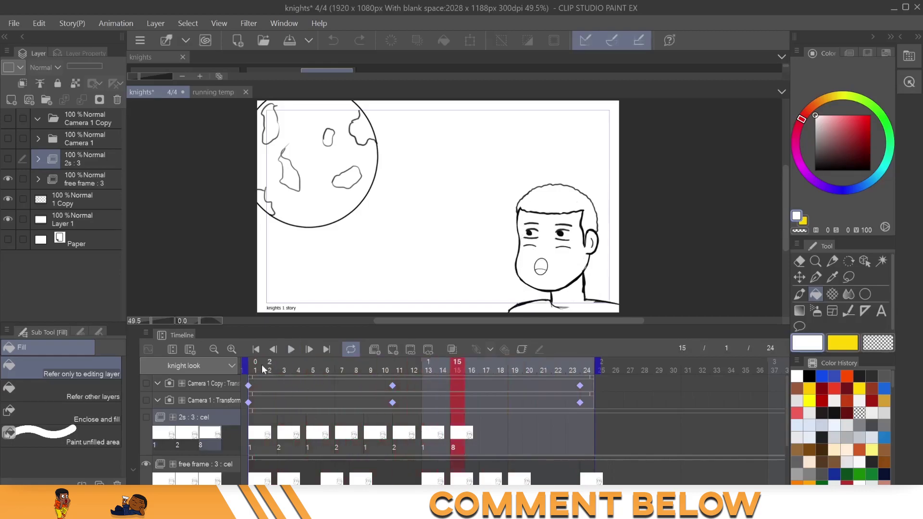
# - Scrub the timeline from frame 4 to frame 24 and back to frame 10
pyautogui.click(298, 367)
pyautogui.moveTo(422, 379); pyautogui.dragTo(593, 382)
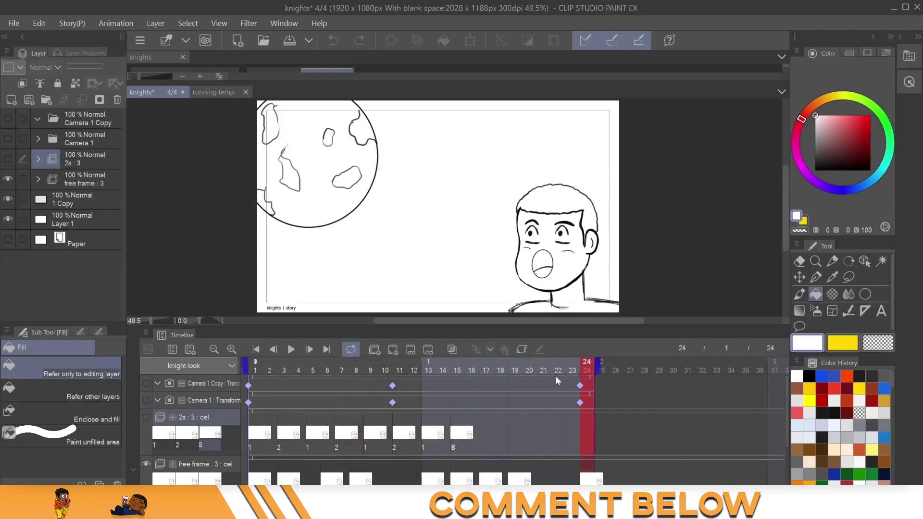
pyautogui.moveTo(486, 380)
pyautogui.mouseDown()
pyautogui.moveTo(361, 393)
pyautogui.moveTo(572, 383)
pyautogui.moveTo(243, 393)
pyautogui.mouseUp()
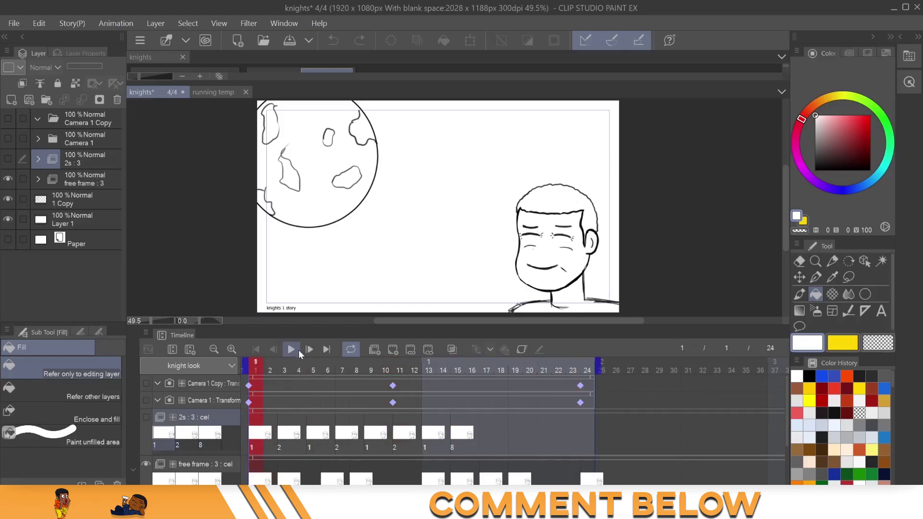
pyautogui.click(8, 160)
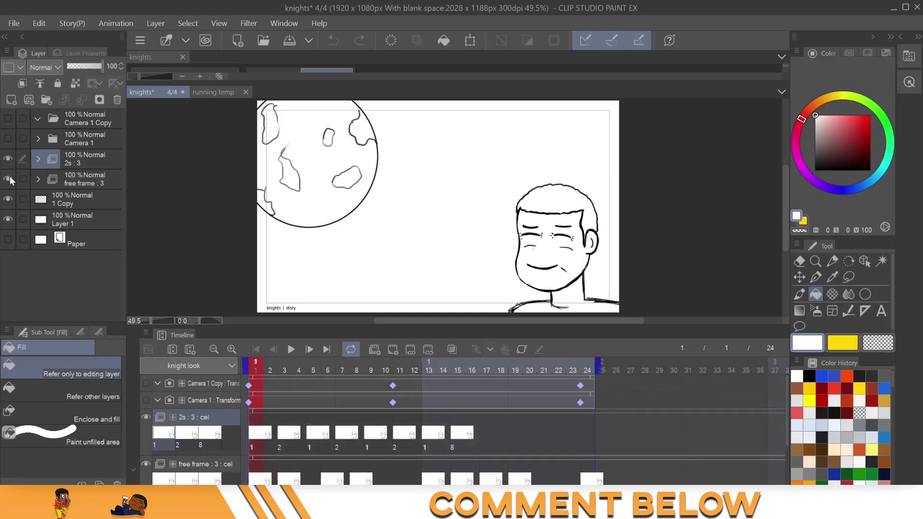
pyautogui.click(8, 179)
pyautogui.click(291, 349)
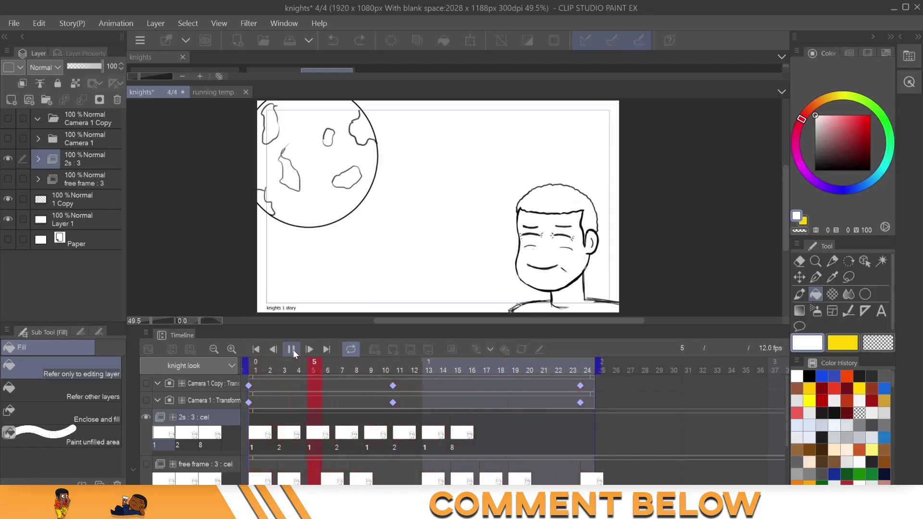
pyautogui.click(292, 349)
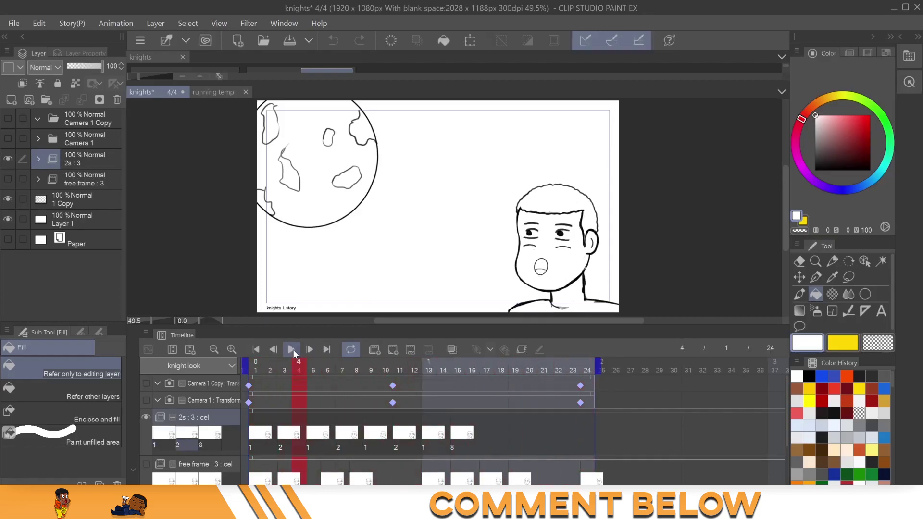
pyautogui.click(8, 179)
pyautogui.click(8, 158)
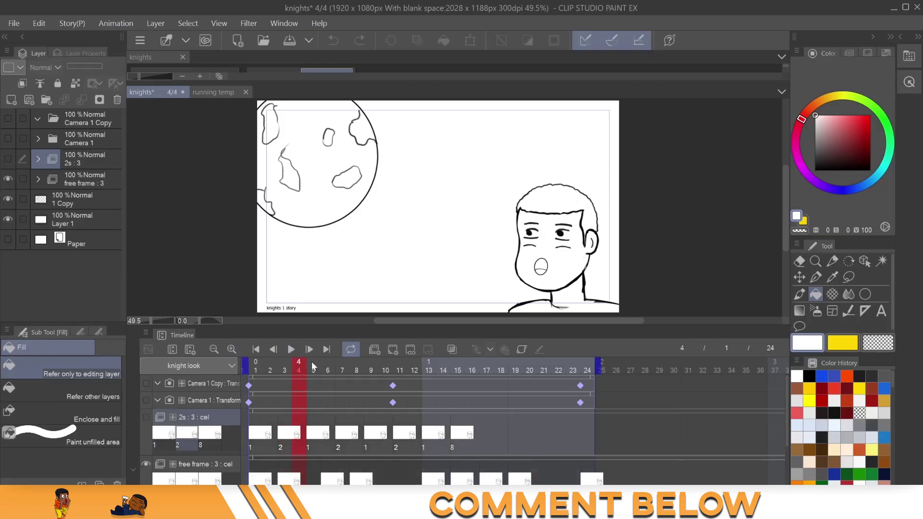
pyautogui.click(257, 362)
pyautogui.click(292, 350)
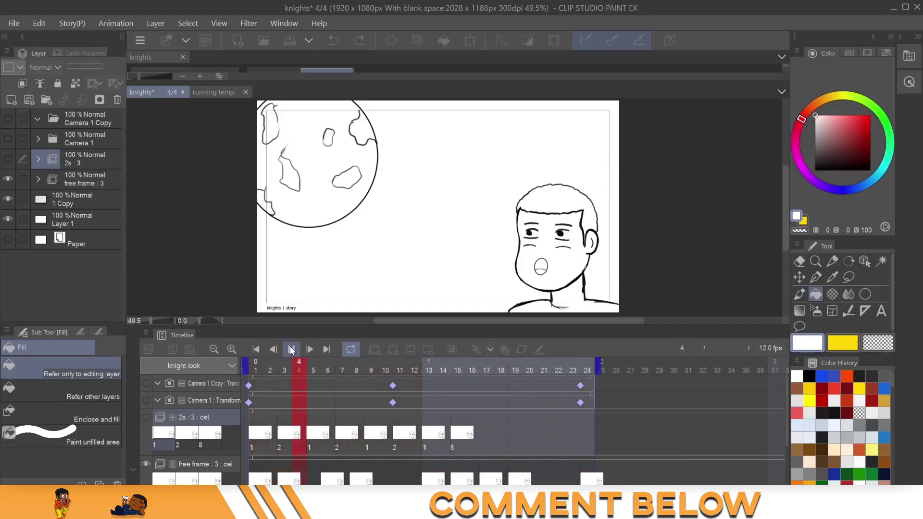
pyautogui.click(292, 350)
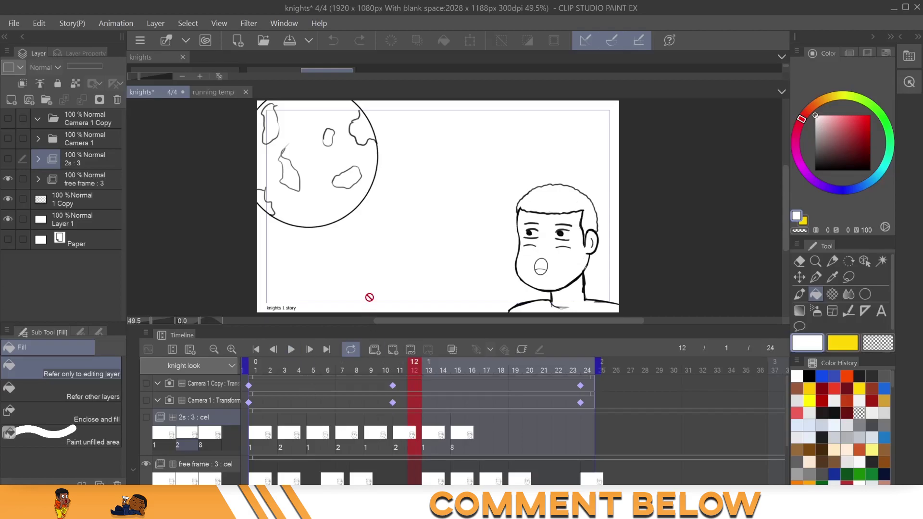
pyautogui.moveTo(378, 312); pyautogui.dragTo(378, 276)
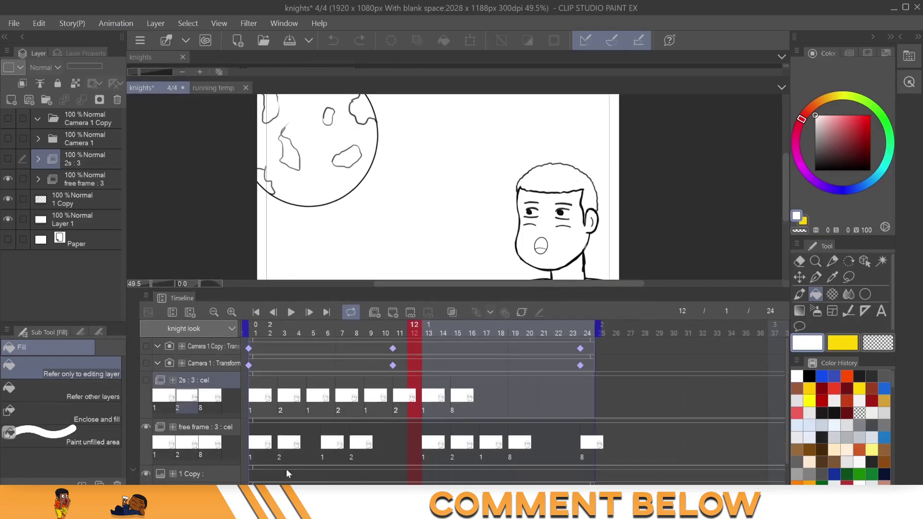
pyautogui.scroll(-2, 286, 469)
pyautogui.click(203, 390)
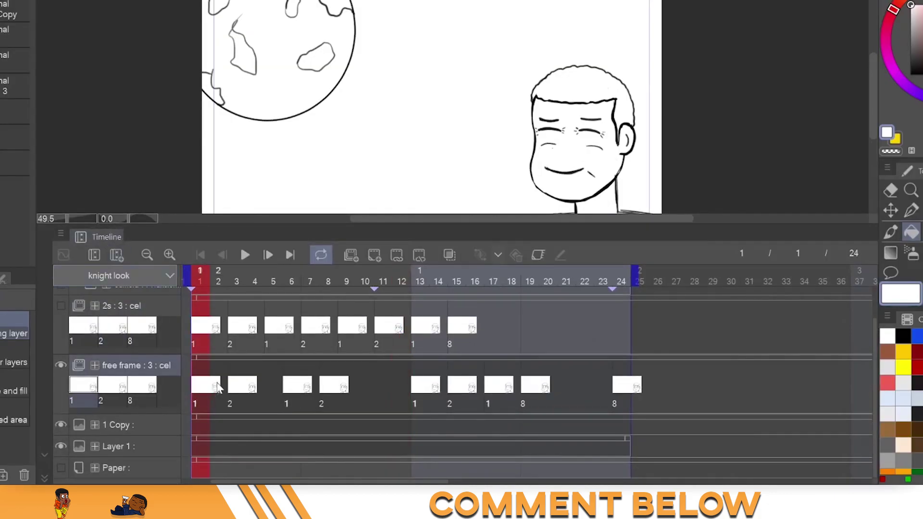
pyautogui.click(221, 385)
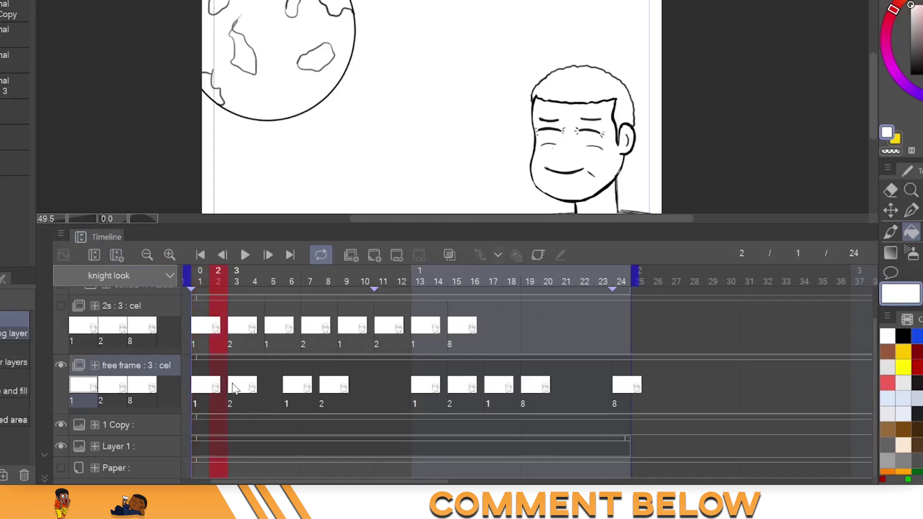
pyautogui.click(237, 387)
pyautogui.click(259, 384)
pyautogui.click(275, 383)
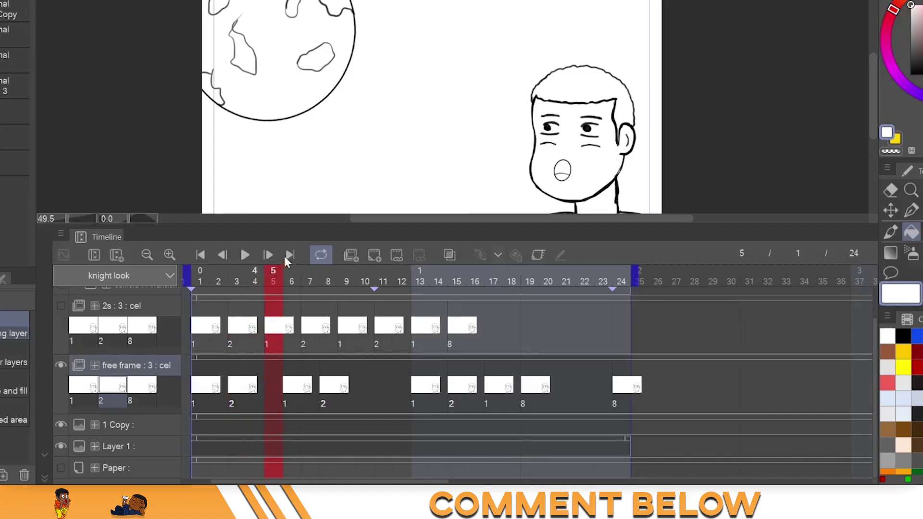
pyautogui.click(294, 388)
pyautogui.click(329, 383)
pyautogui.click(291, 390)
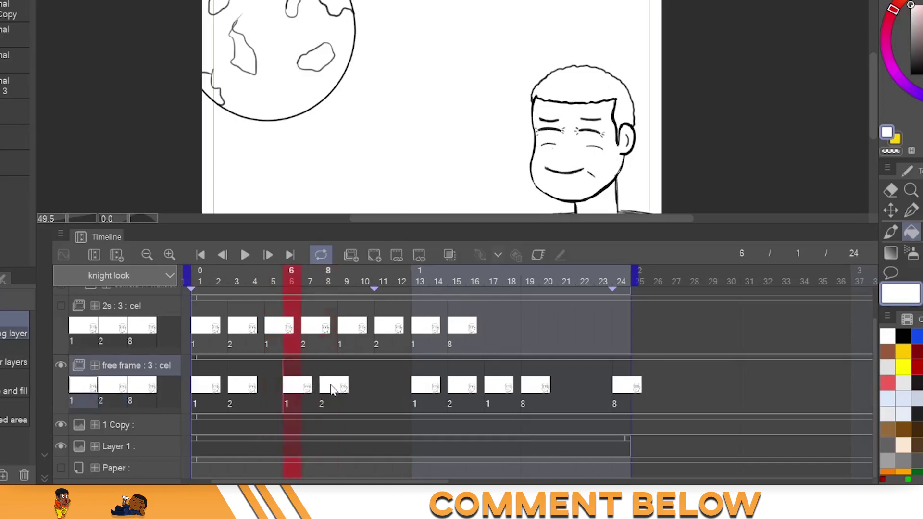
pyautogui.click(332, 387)
pyautogui.click(347, 377)
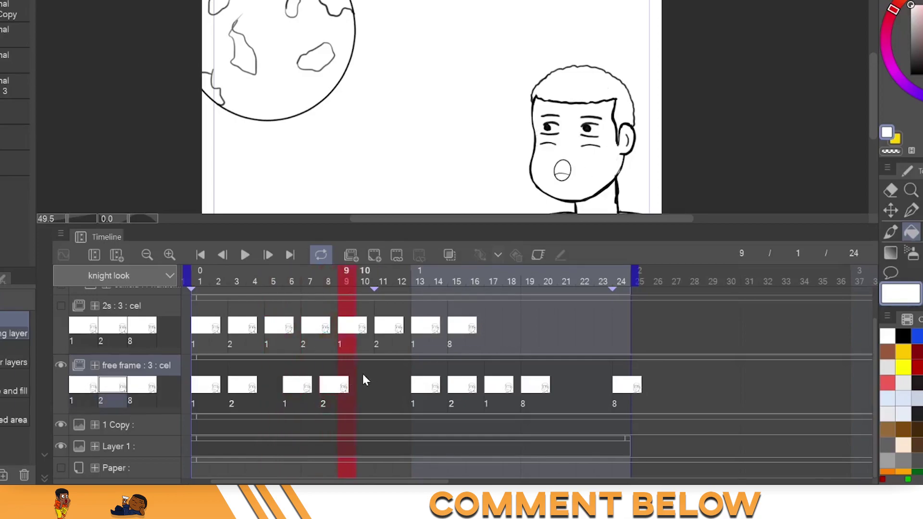
pyautogui.click(365, 374)
pyautogui.click(383, 373)
pyautogui.click(399, 371)
pyautogui.click(422, 386)
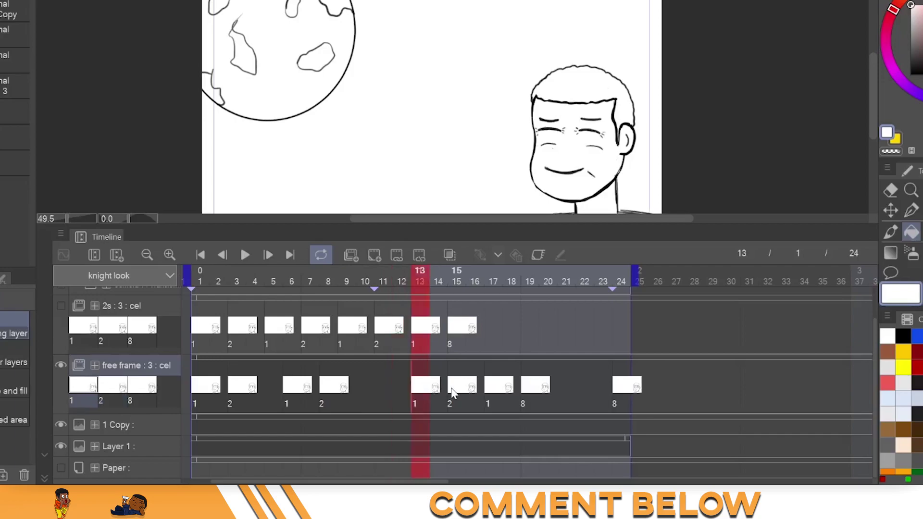
pyautogui.click(539, 380)
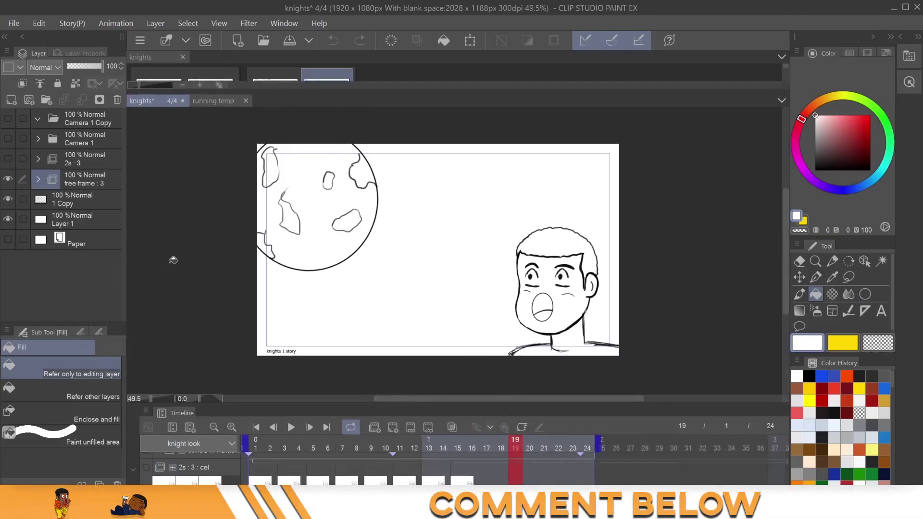
# - Move the 2s : 3 and free frame : 3 layers into the Camera 1 folder
pyautogui.click(72, 143)
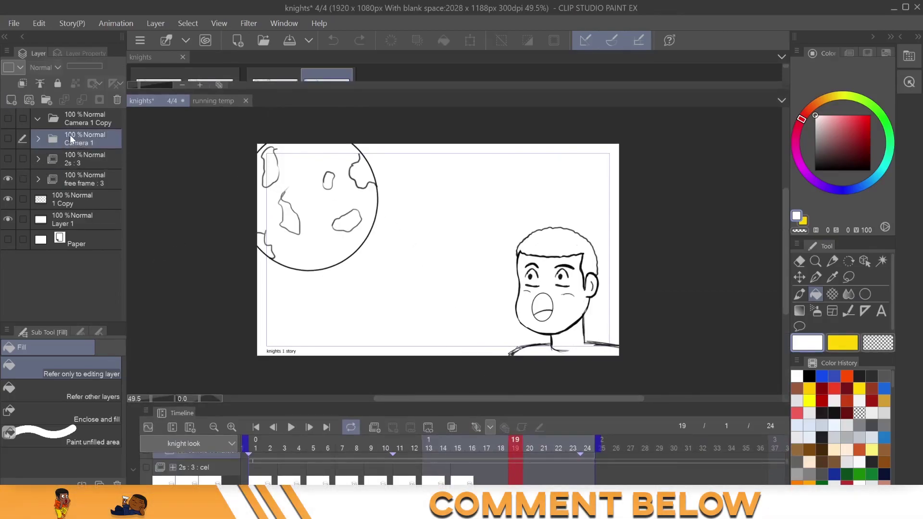
pyautogui.click(79, 179)
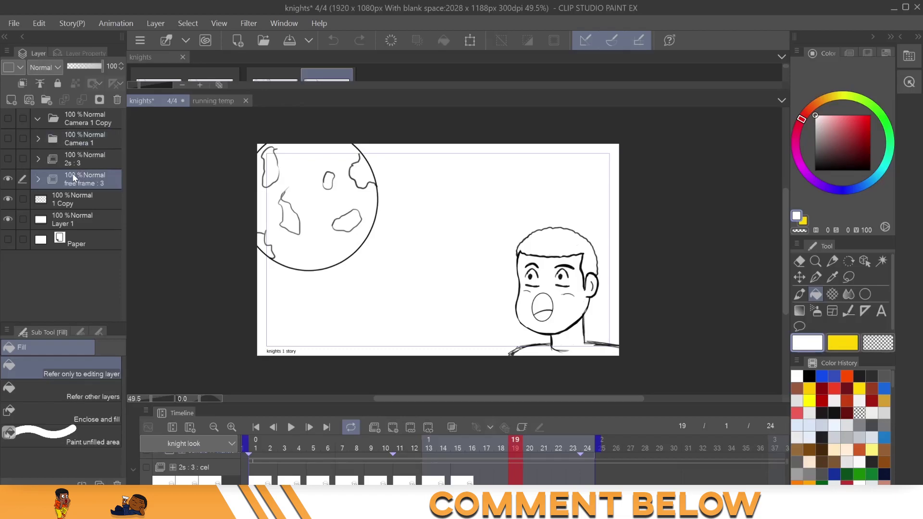
pyautogui.keyDown('ctrl'); pyautogui.click(73, 162); pyautogui.keyUp('ctrl')
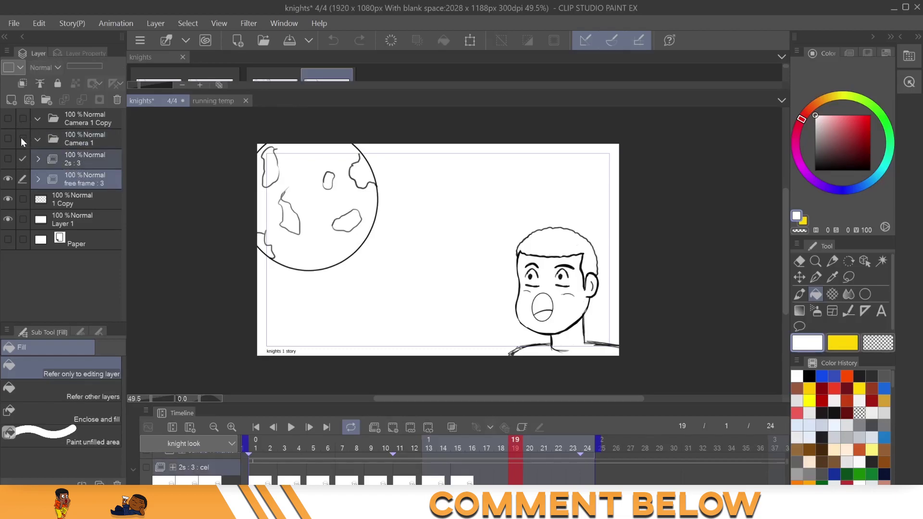
pyautogui.moveTo(88, 178); pyautogui.dragTo(85, 138)
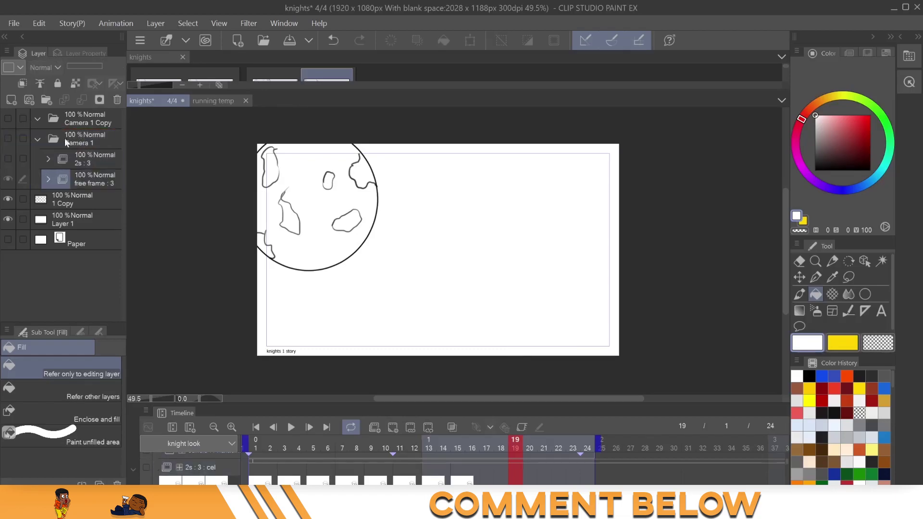
# - Make Camera 1 visible and expanded, and bring up the new animation layer options
pyautogui.click(7, 140)
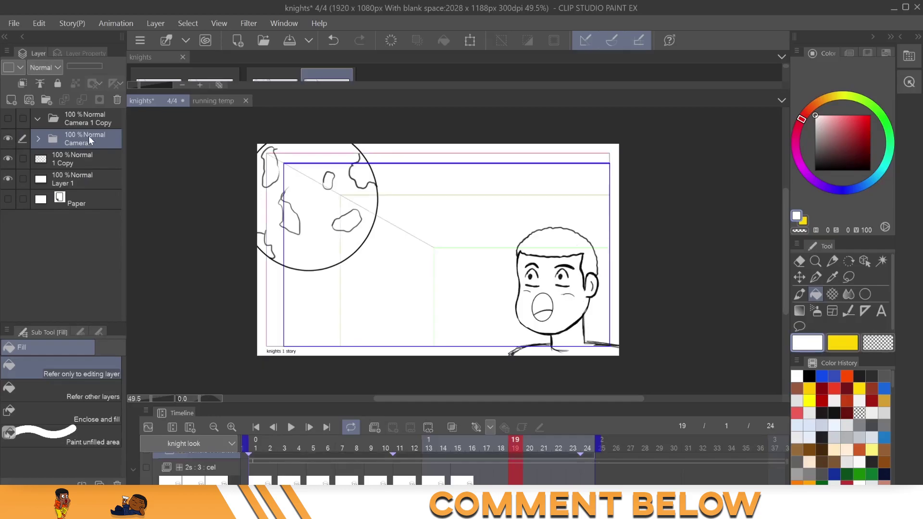
pyautogui.click(38, 138)
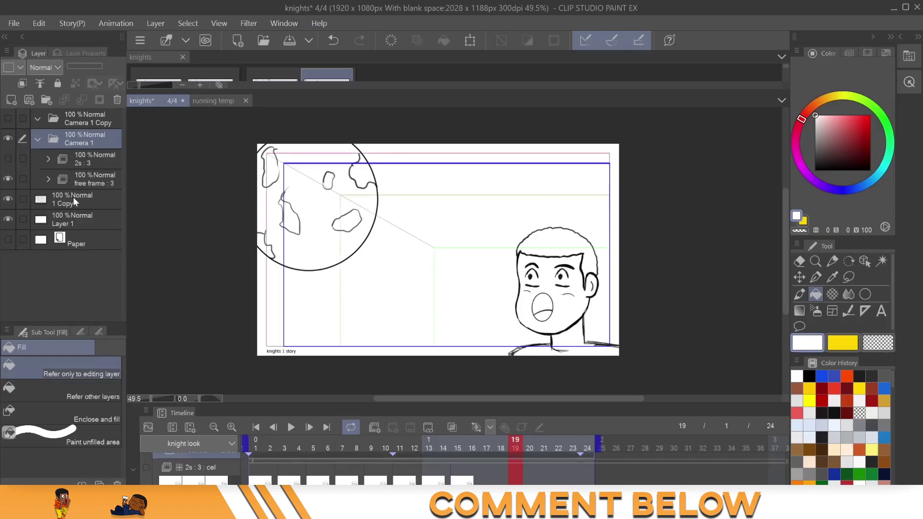
pyautogui.click(121, 24)
pyautogui.moveTo(153, 38)
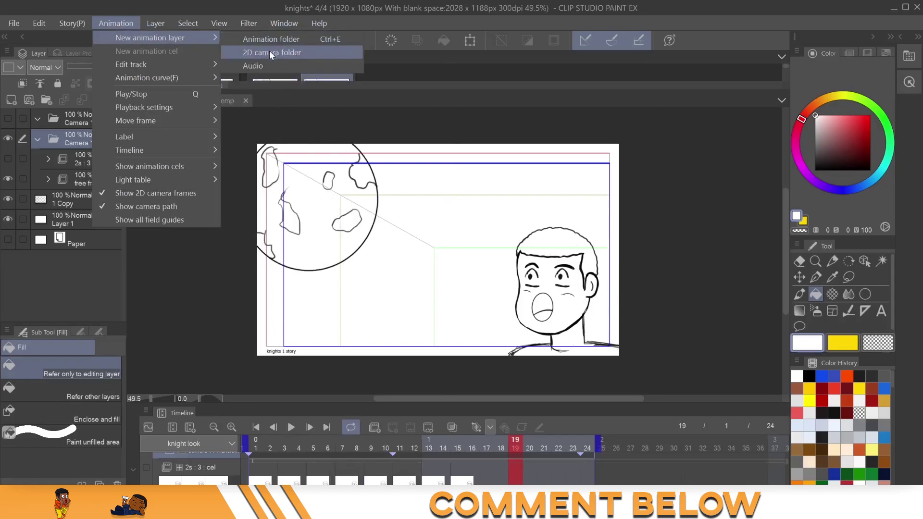
# - Create a 2D camera folder and move layers 2s : 3 through Layer 1 into Camera 2
pyautogui.click(272, 54)
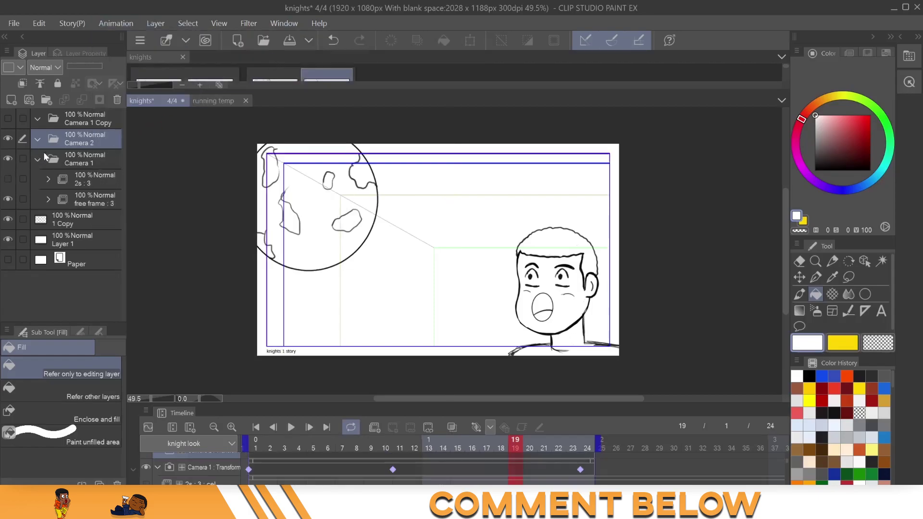
pyautogui.click(37, 160)
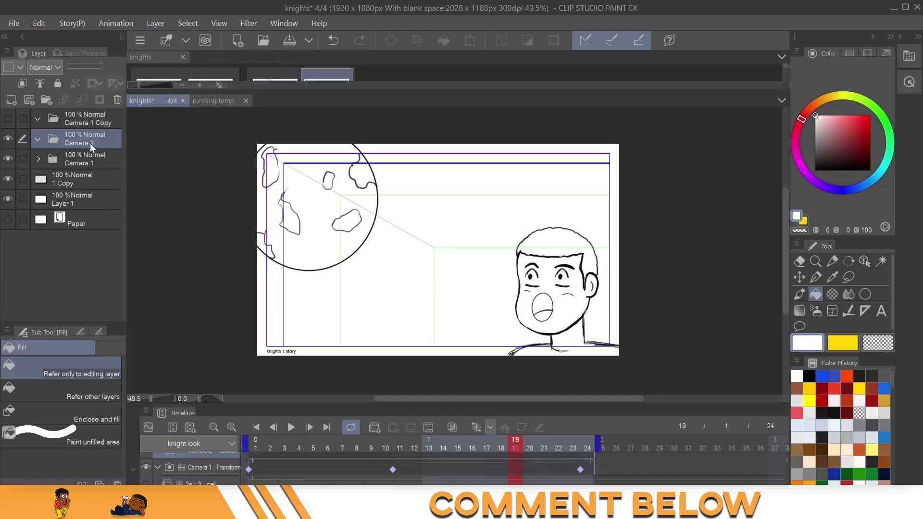
pyautogui.click(38, 158)
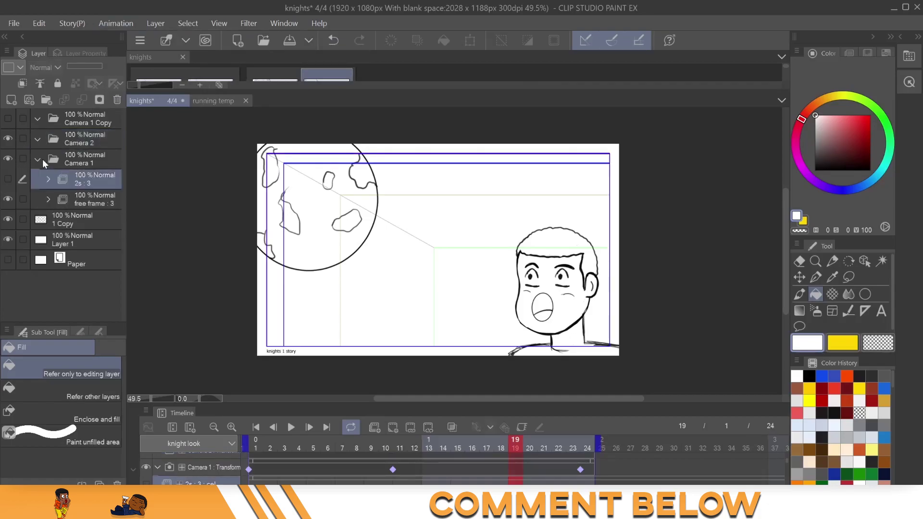
pyautogui.keyDown('shift'); pyautogui.click(65, 243); pyautogui.keyUp('shift')
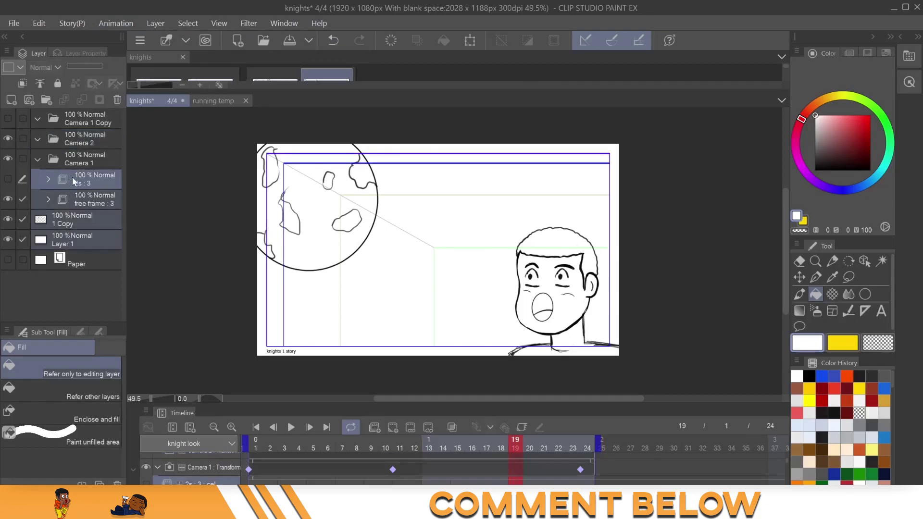
pyautogui.moveTo(75, 182); pyautogui.dragTo(72, 143)
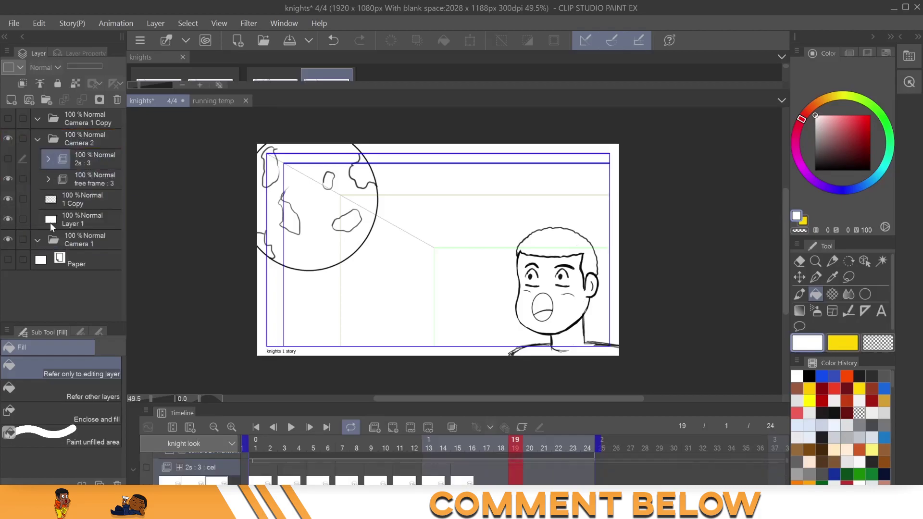
# - Collapse and hide Camera 1, placing it just below Camera 1 Copy
pyautogui.click(38, 241)
pyautogui.click(8, 239)
pyautogui.moveTo(80, 239); pyautogui.dragTo(83, 129)
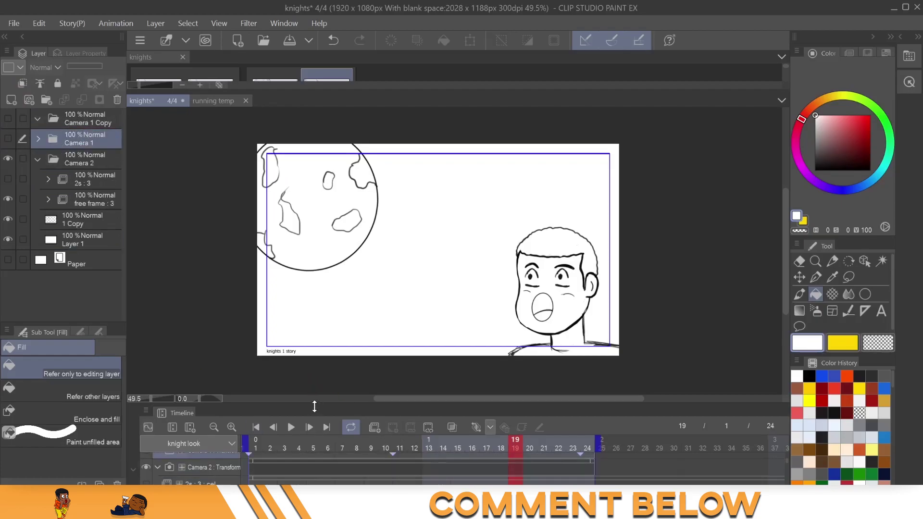
# - Select Camera 2's Transform track at frame 1 and switch to the Operation (Object) tool
pyautogui.moveTo(316, 407); pyautogui.dragTo(336, 290)
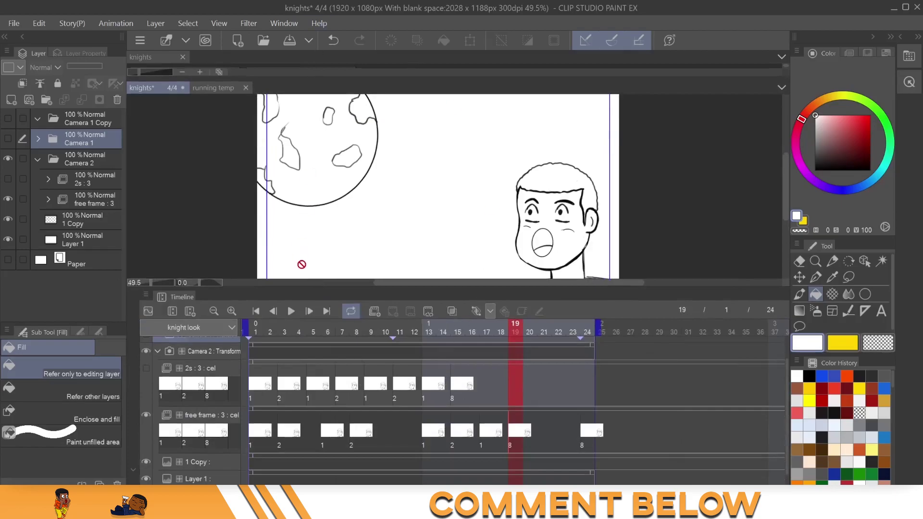
pyautogui.scroll(3, 380, 399)
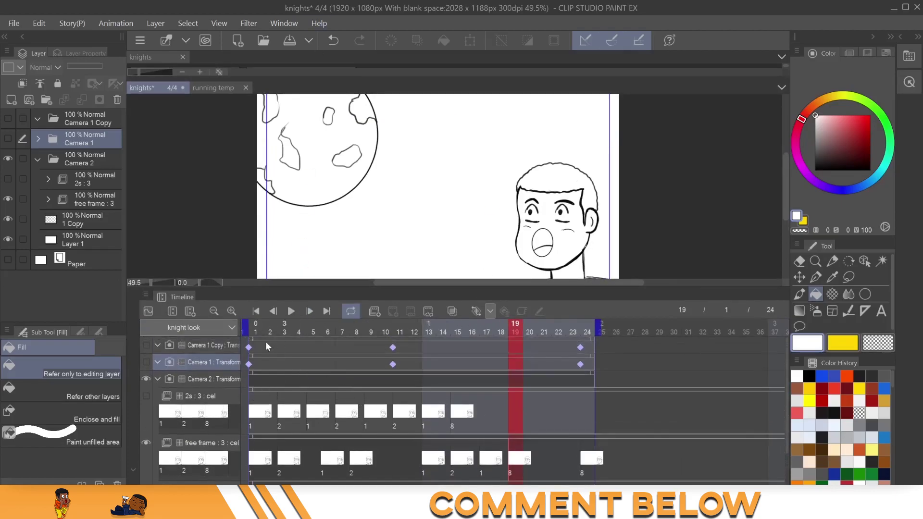
pyautogui.click(261, 377)
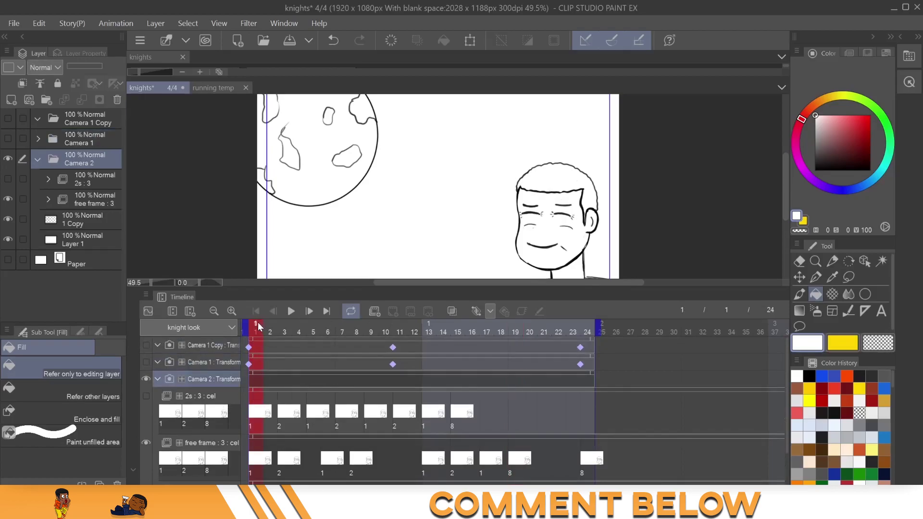
pyautogui.moveTo(352, 290); pyautogui.dragTo(346, 357)
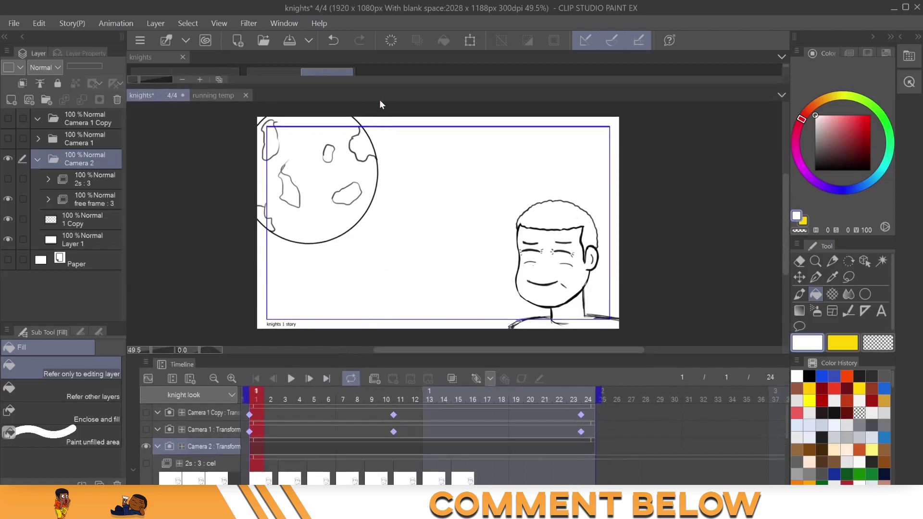
pyautogui.click(864, 263)
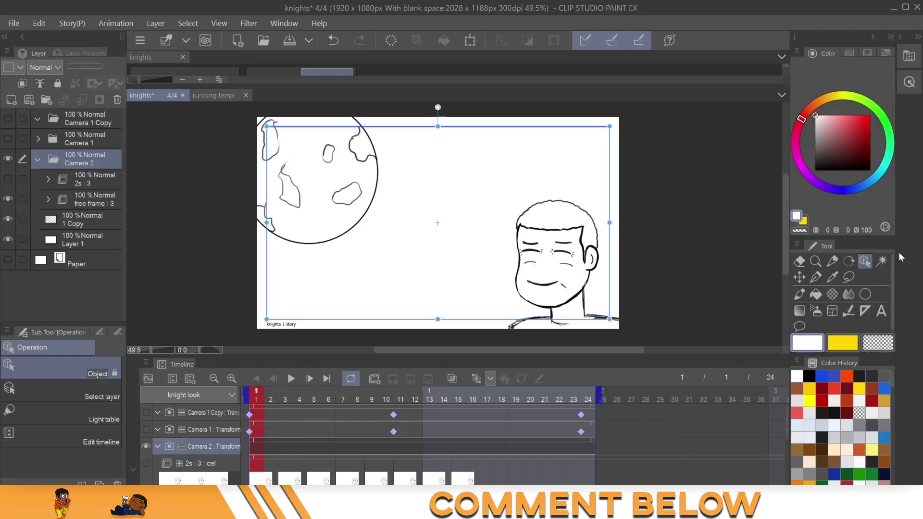
# - Key Camera 2 tight on the knight's face at frame 1, wider at 11, near-full canvas at 24
pyautogui.click(476, 379)
pyautogui.moveTo(267, 127); pyautogui.dragTo(423, 201)
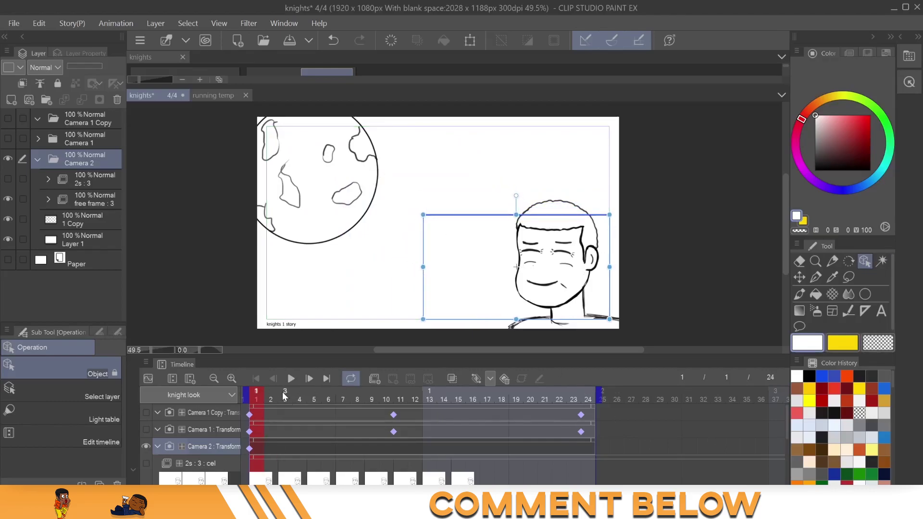
pyautogui.moveTo(286, 394); pyautogui.dragTo(393, 403)
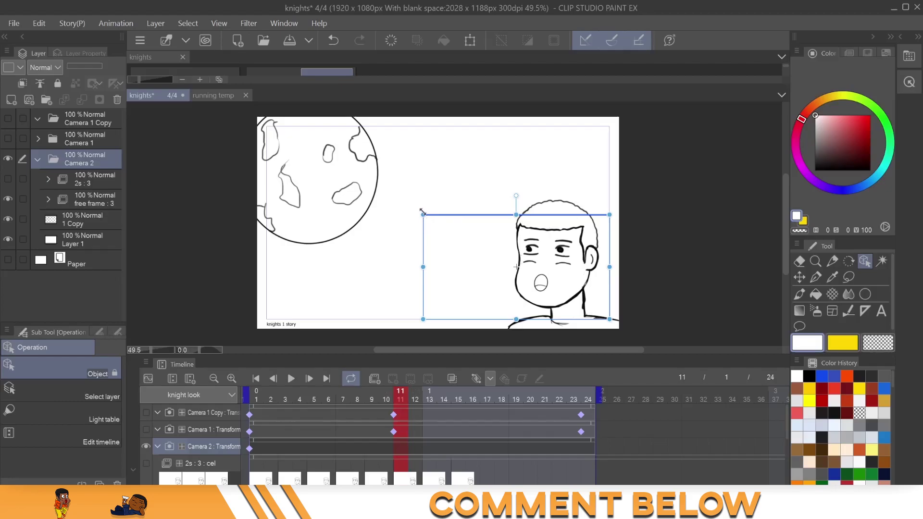
pyautogui.moveTo(423, 215); pyautogui.dragTo(366, 184)
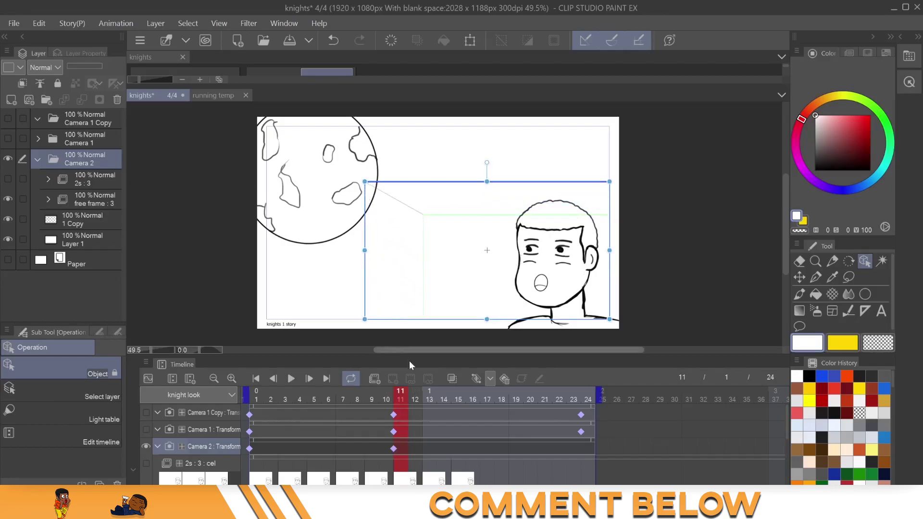
pyautogui.moveTo(413, 393); pyautogui.dragTo(588, 395)
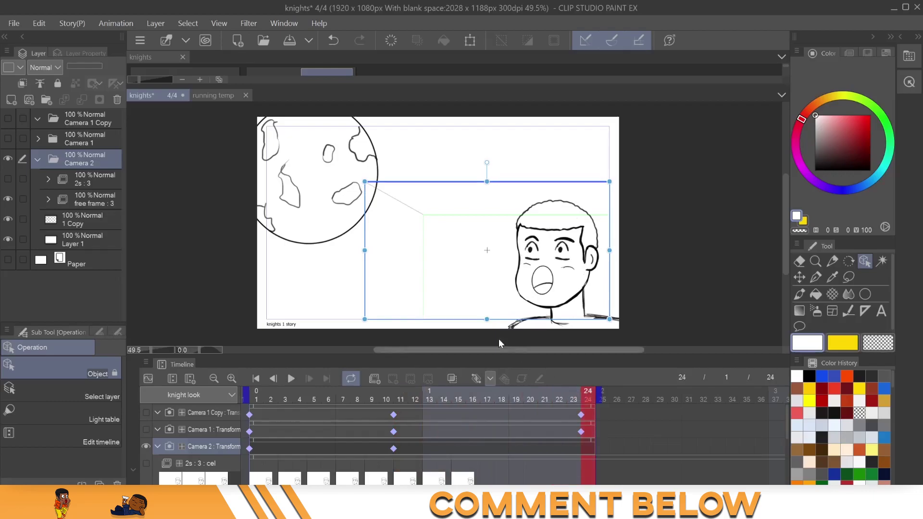
pyautogui.moveTo(366, 183); pyautogui.dragTo(261, 124)
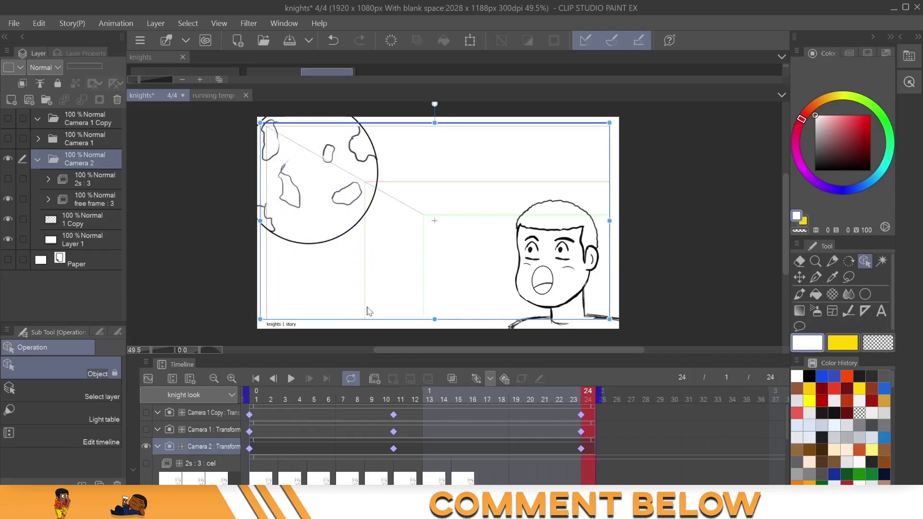